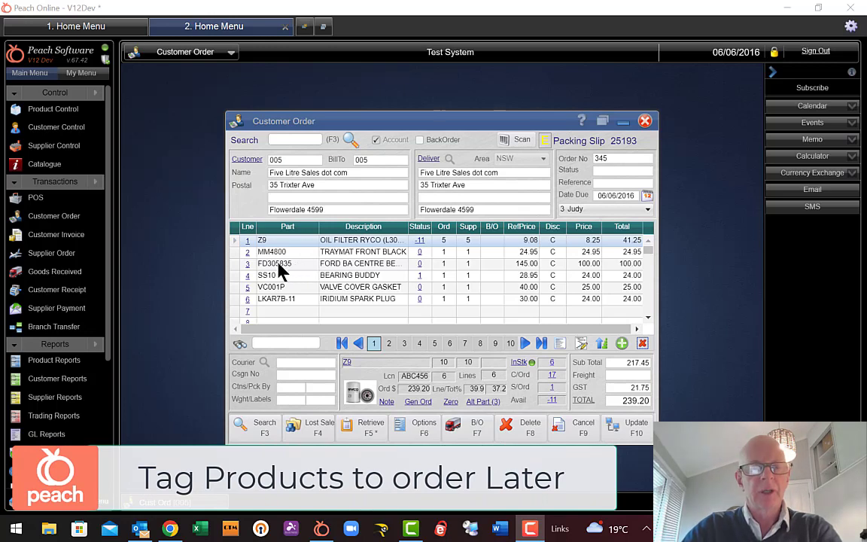
Add parts MM4800, SS10 and LKAR7B-11 from the customer order to the requisition list
click(283, 254)
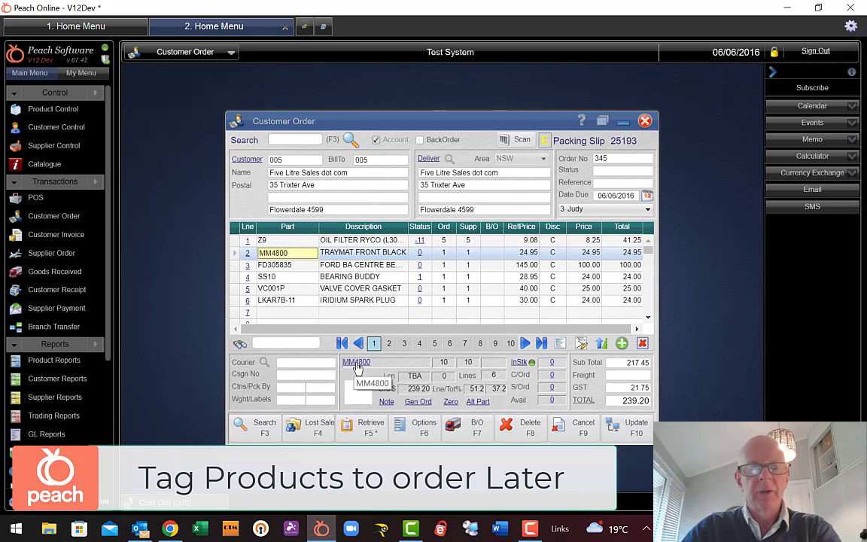
key(F6)
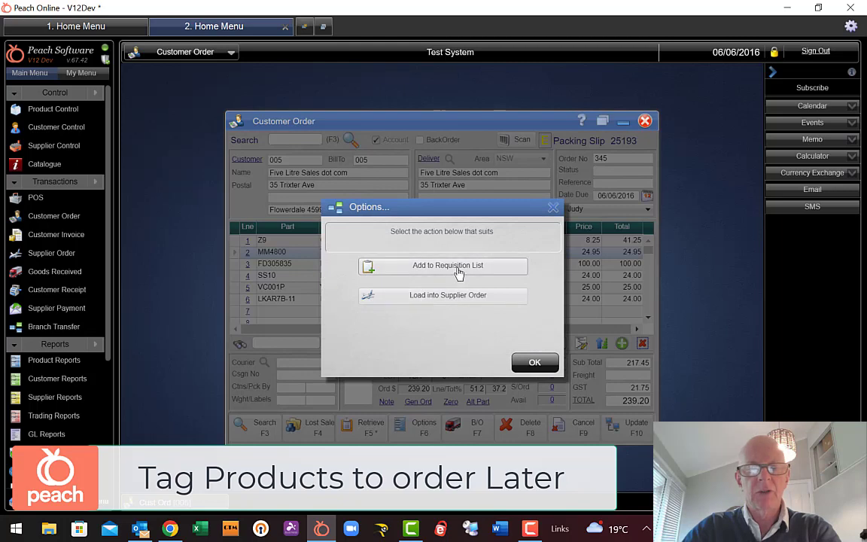
click(458, 268)
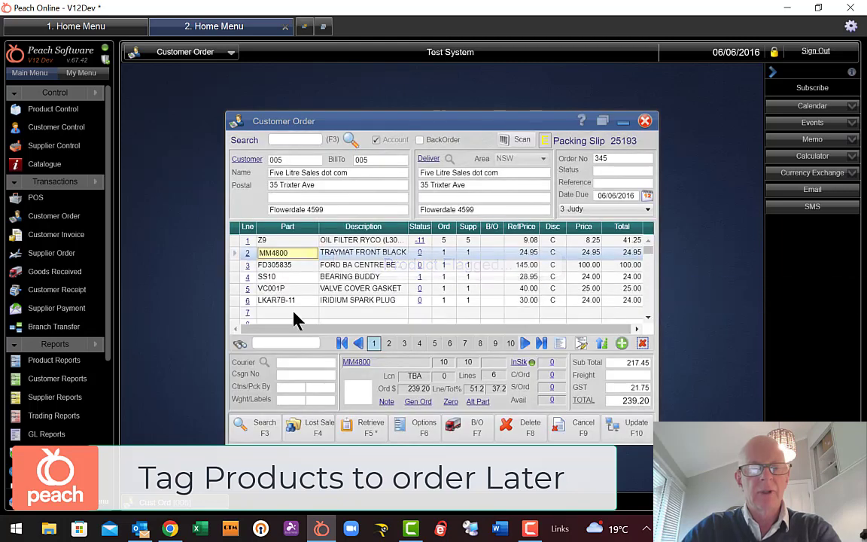
click(259, 277)
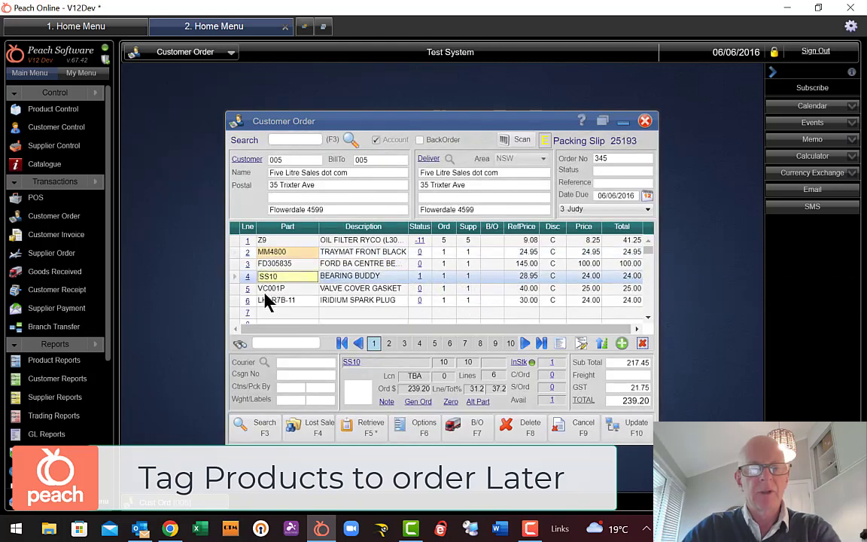
click(348, 363)
click(450, 269)
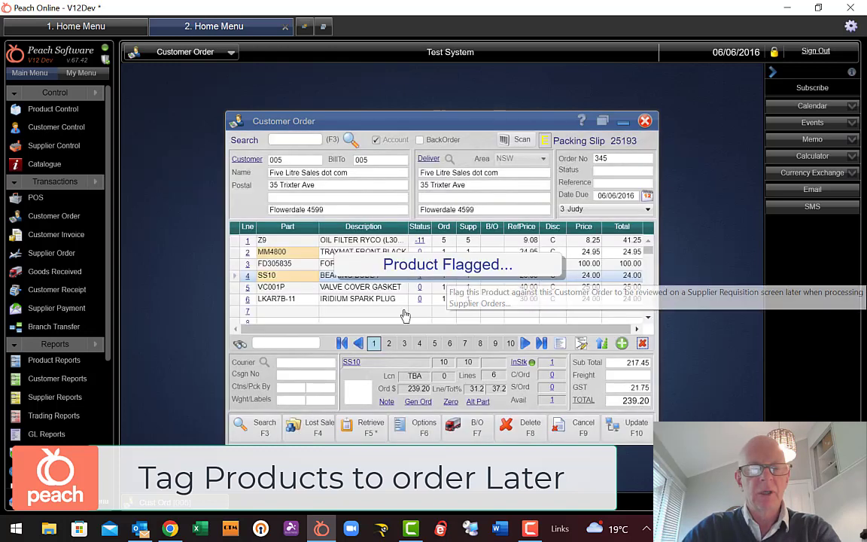
click(278, 299)
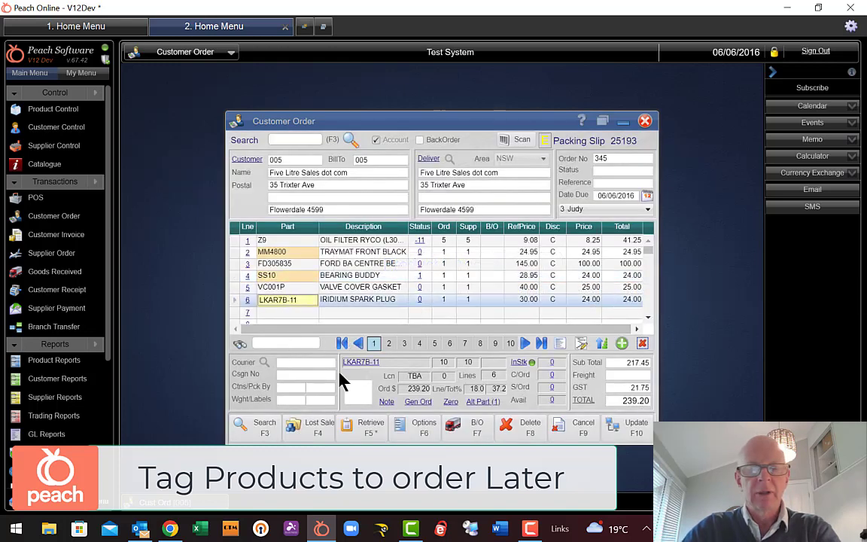
click(421, 426)
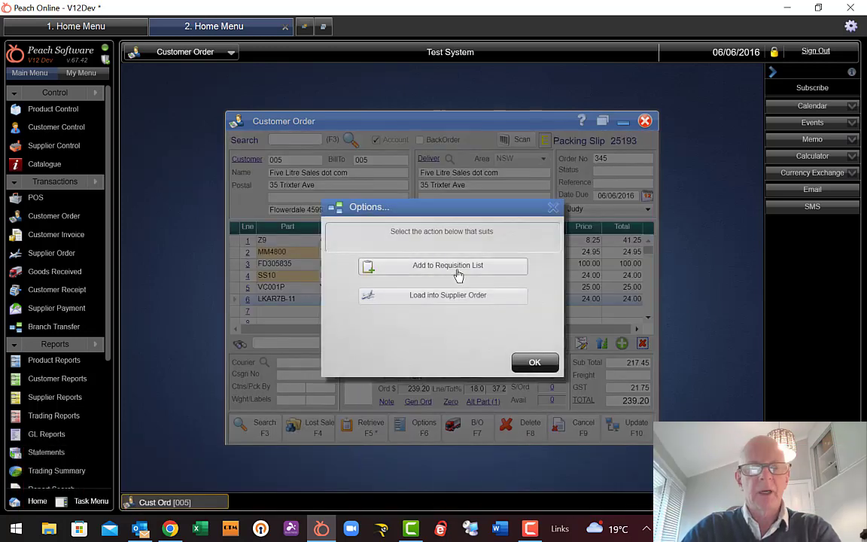
click(458, 275)
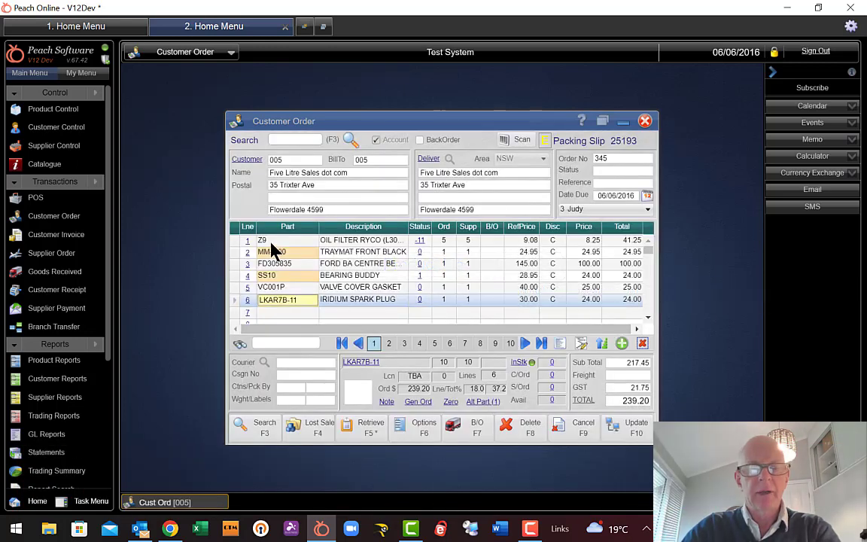
Load the Z9 oil filter from the customer order into a supplier order and move that window aside
click(360, 242)
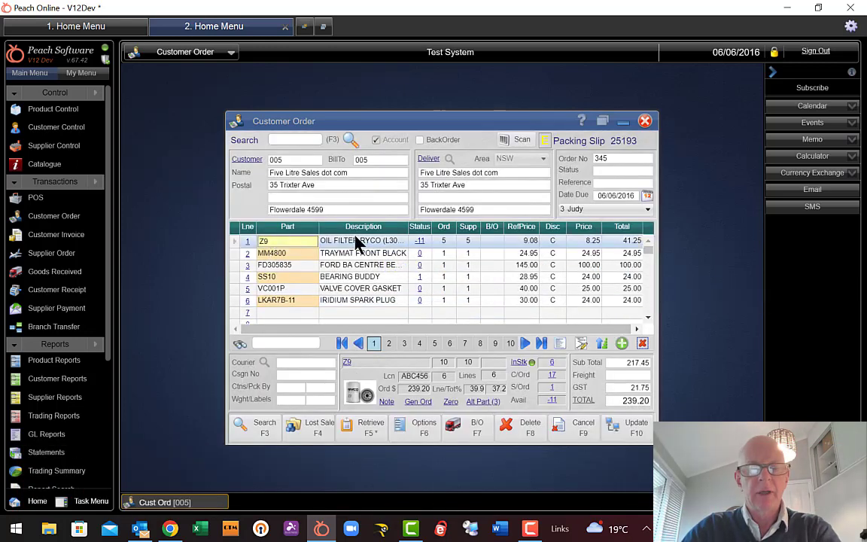
click(349, 364)
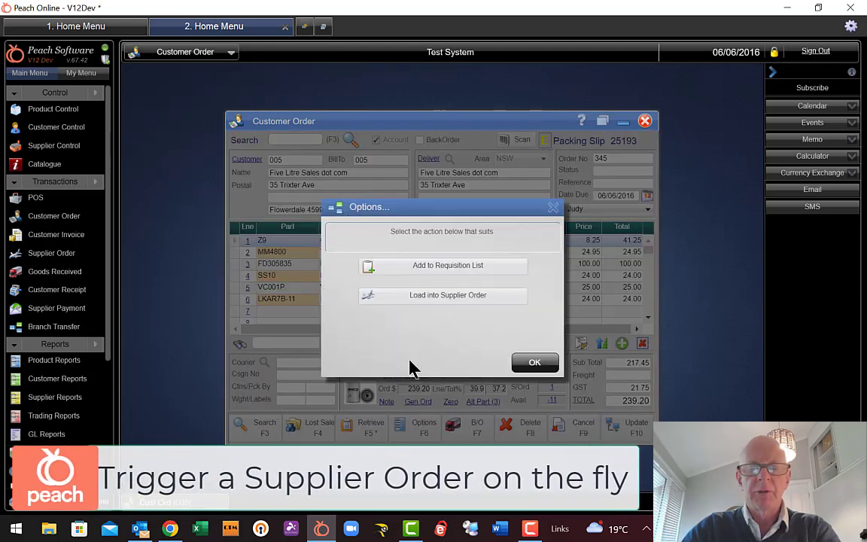
click(451, 300)
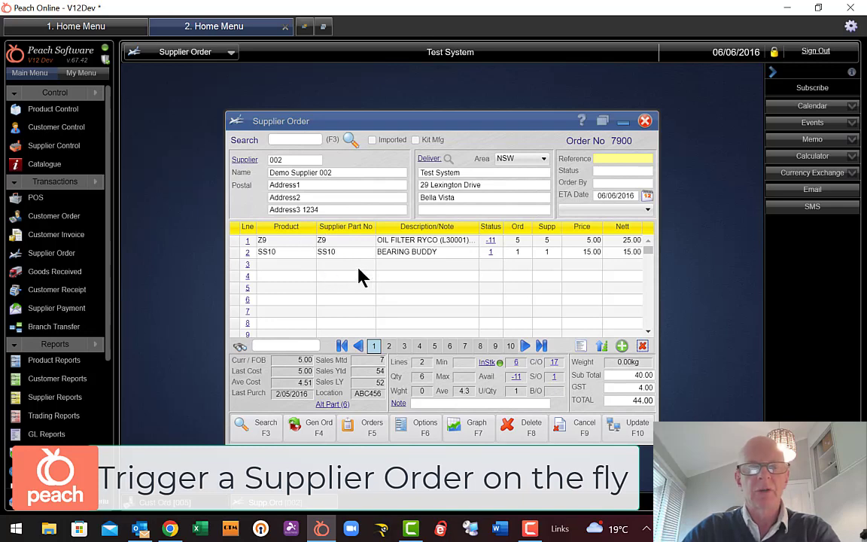
drag(416, 122, 515, 130)
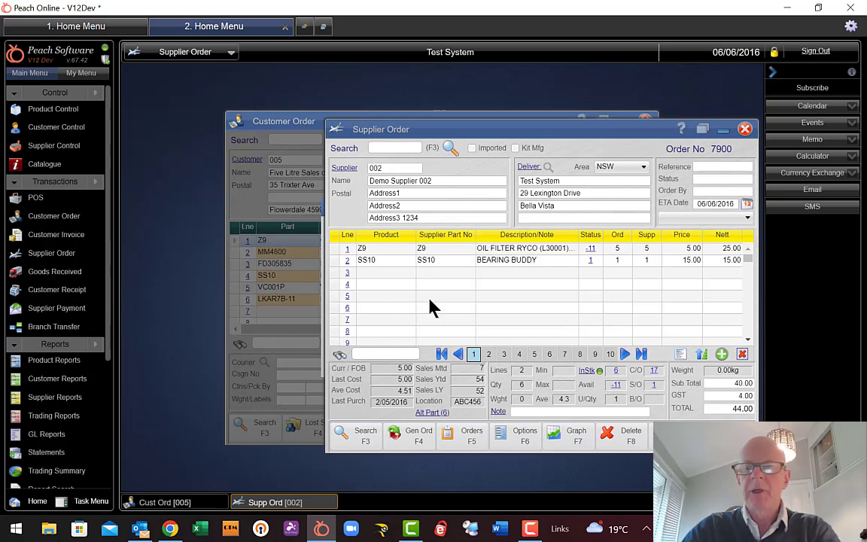
Cancel the supplier order transaction and leave the options for Z9
click(742, 130)
click(488, 306)
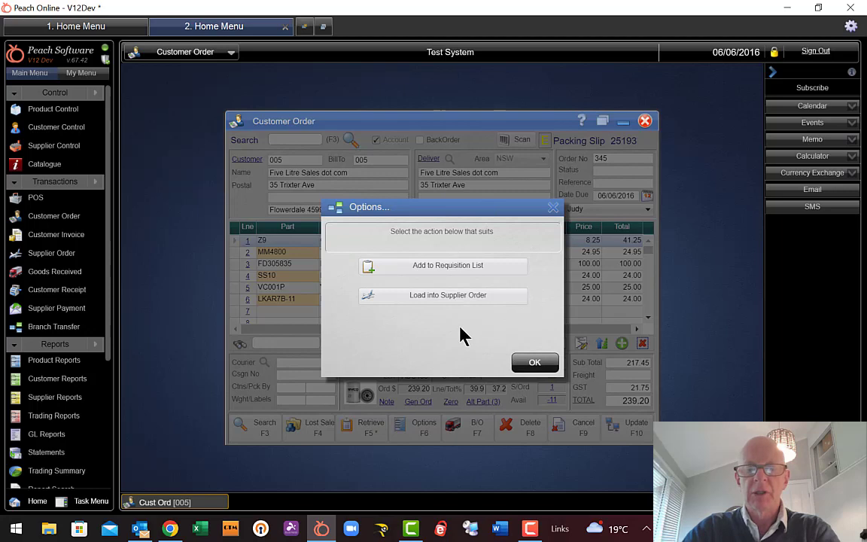
click(536, 364)
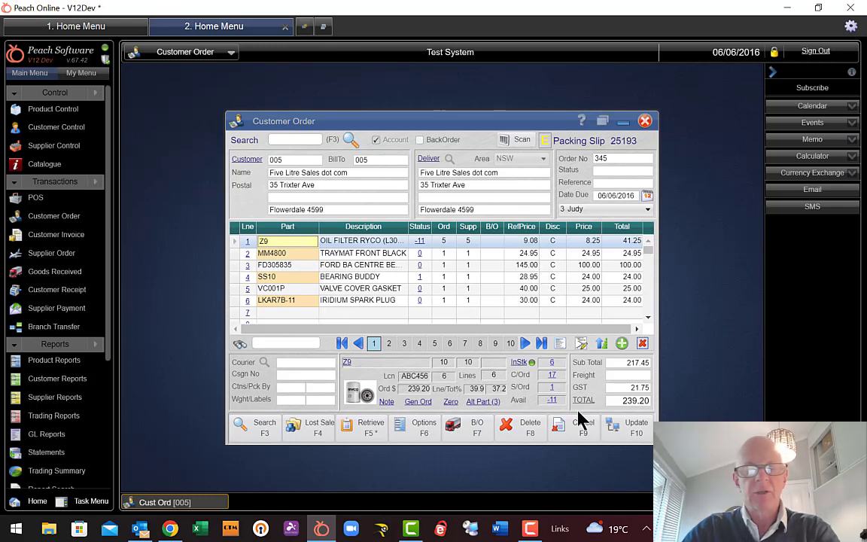
Update the customer order without printing and close the Customer Order window
click(627, 431)
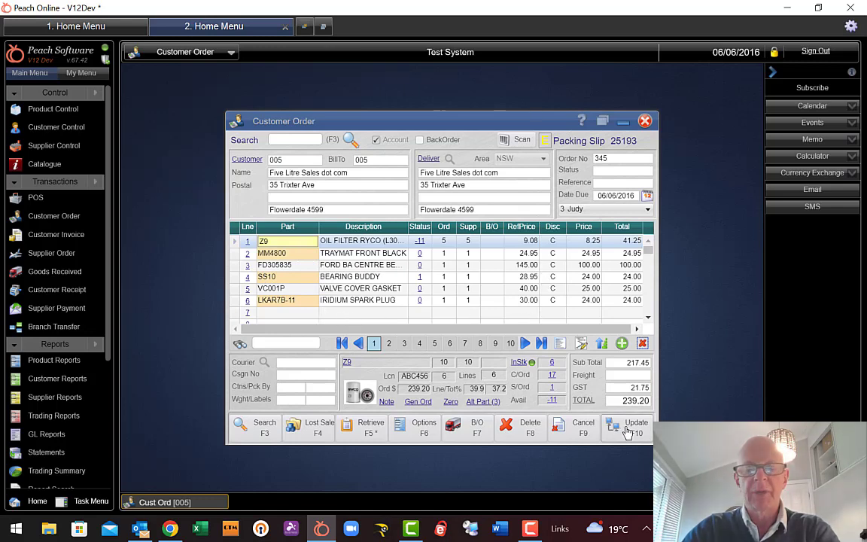
click(467, 339)
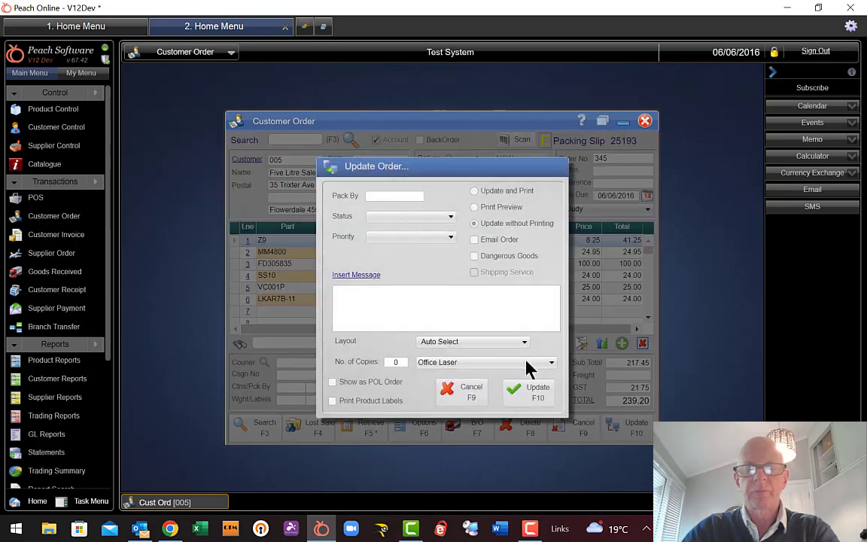
click(533, 391)
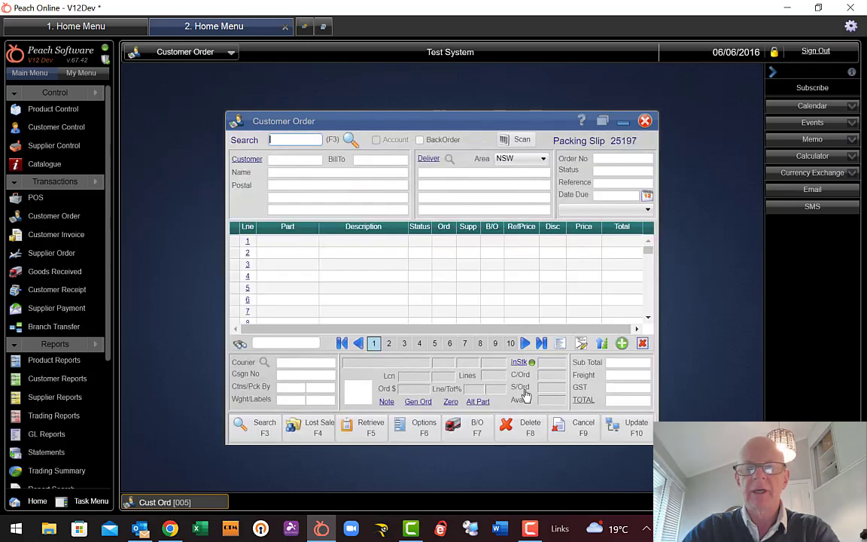
click(644, 122)
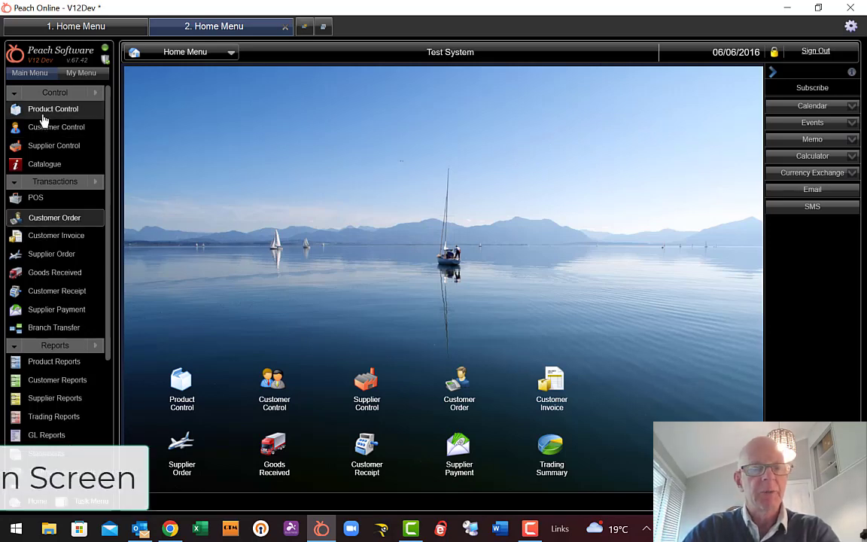
Open the Supplier Requisition screen and sort its products by preferred supplier code
click(55, 94)
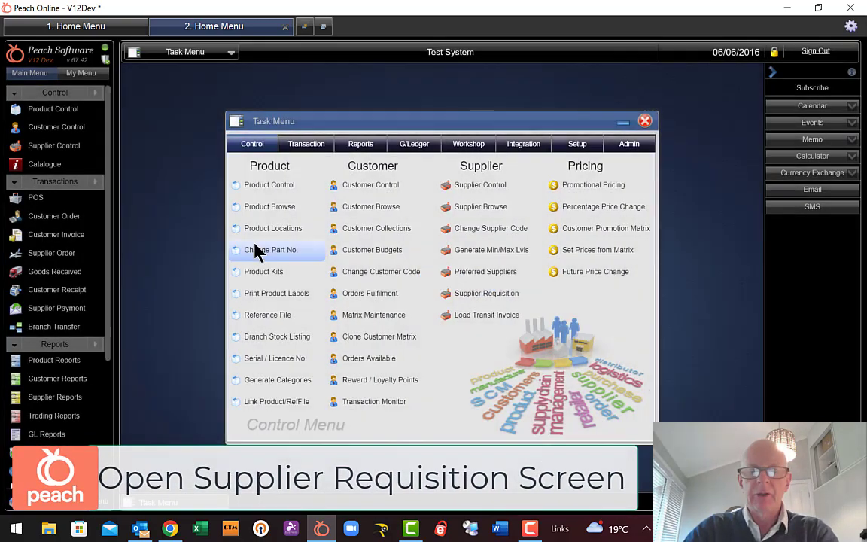
click(482, 293)
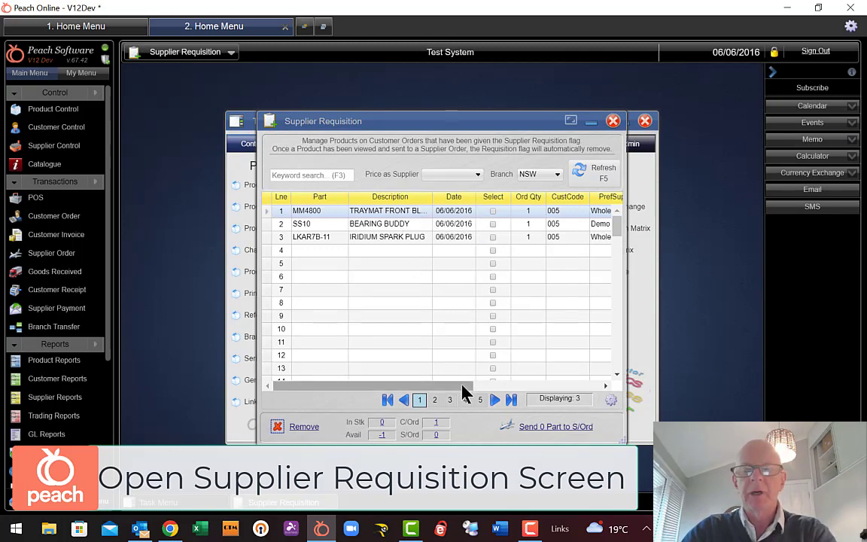
drag(464, 386, 522, 393)
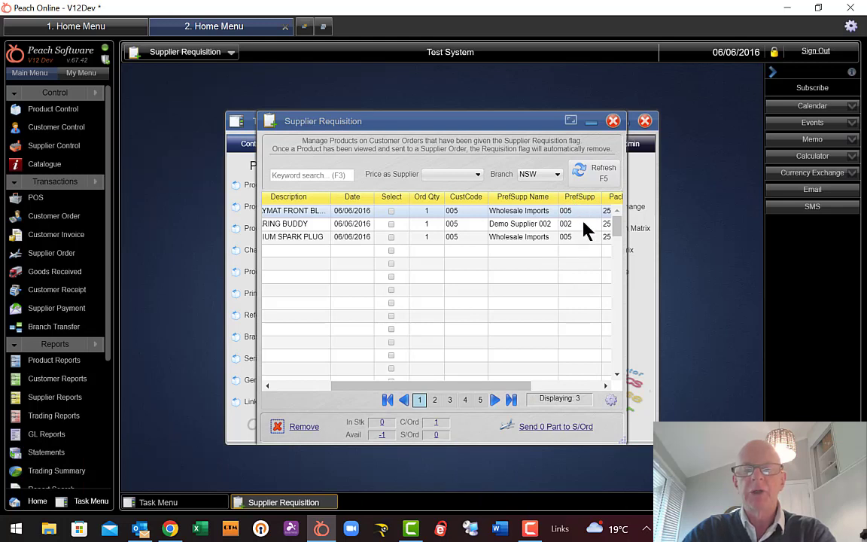
click(582, 198)
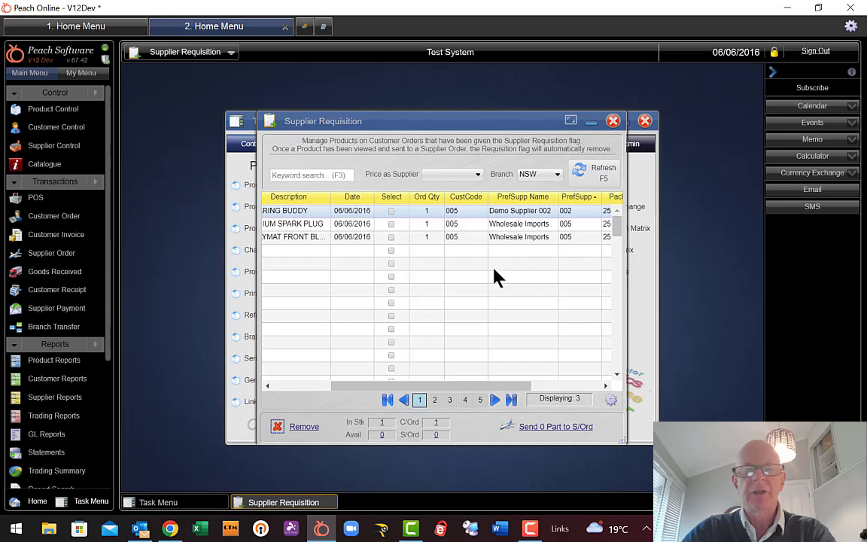
Select the two Wholesale Imports parts, LKAR7B-11 and MM4800, and send them to a supplier order
click(391, 223)
click(390, 237)
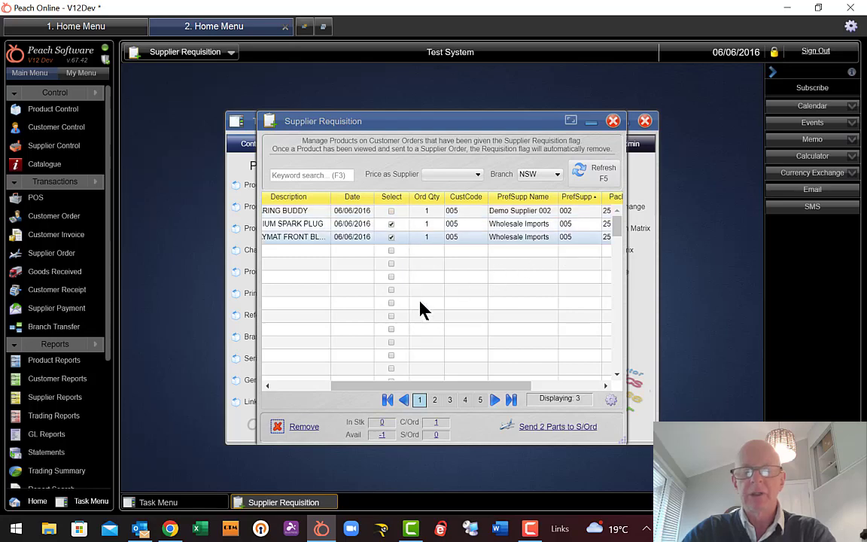
click(565, 426)
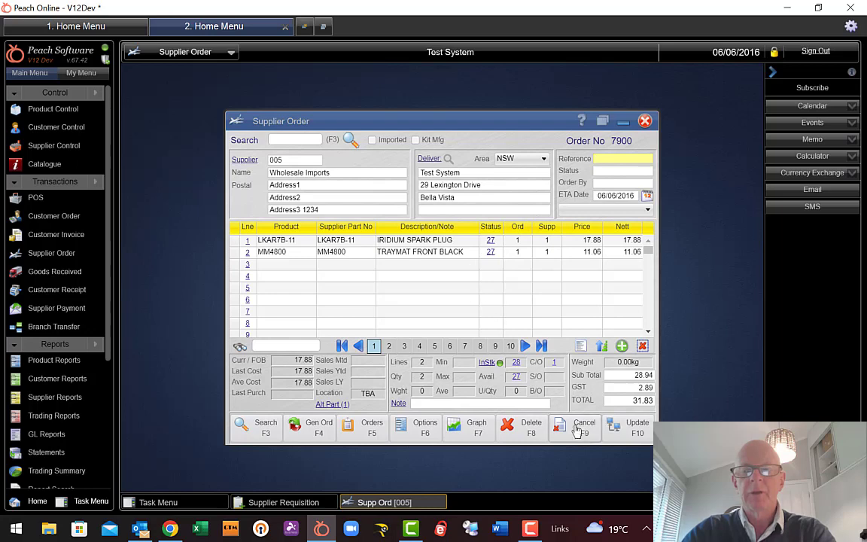
Cancel the Wholesale Imports supplier order and refresh the requisition list
click(646, 122)
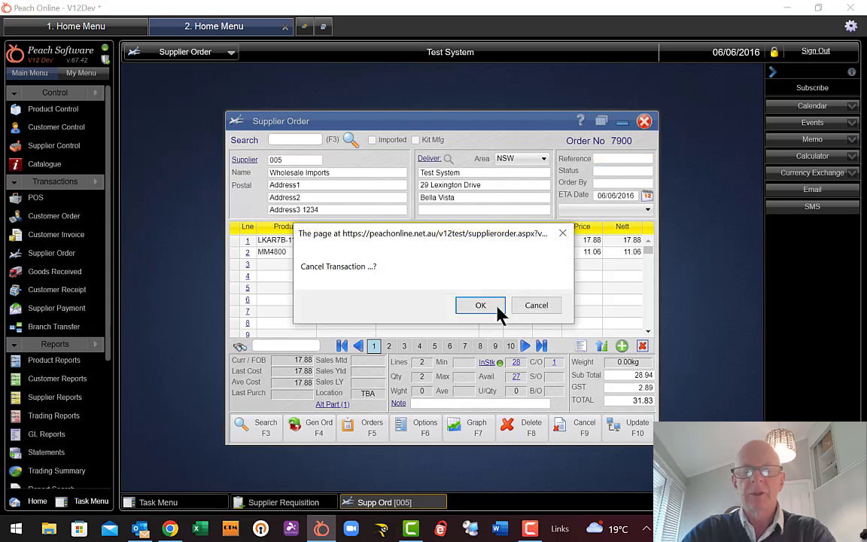
click(490, 307)
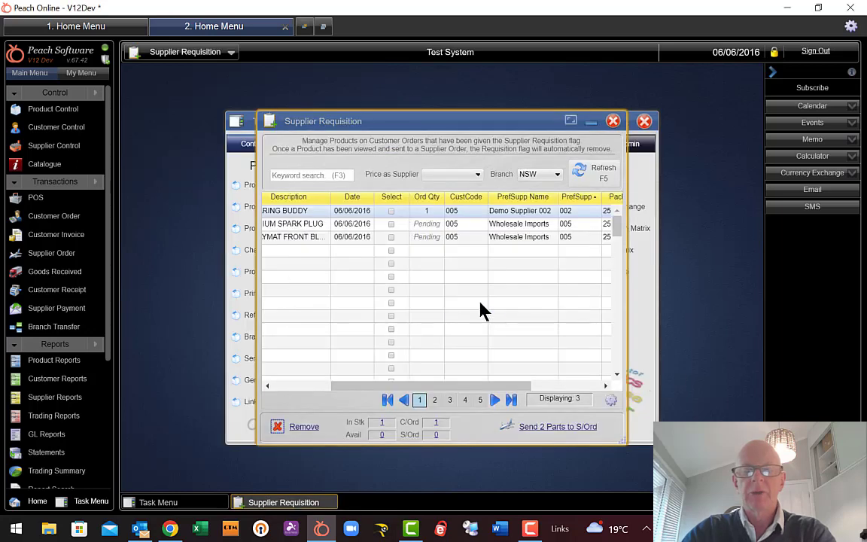
click(599, 172)
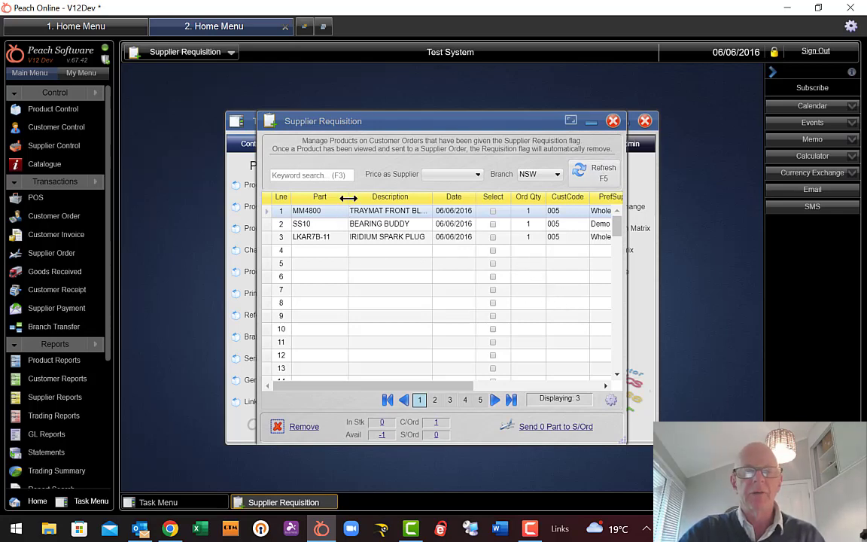
Narrow the Part column slightly and expand the Supplier Requisition window to its wide layout
drag(347, 199, 340, 202)
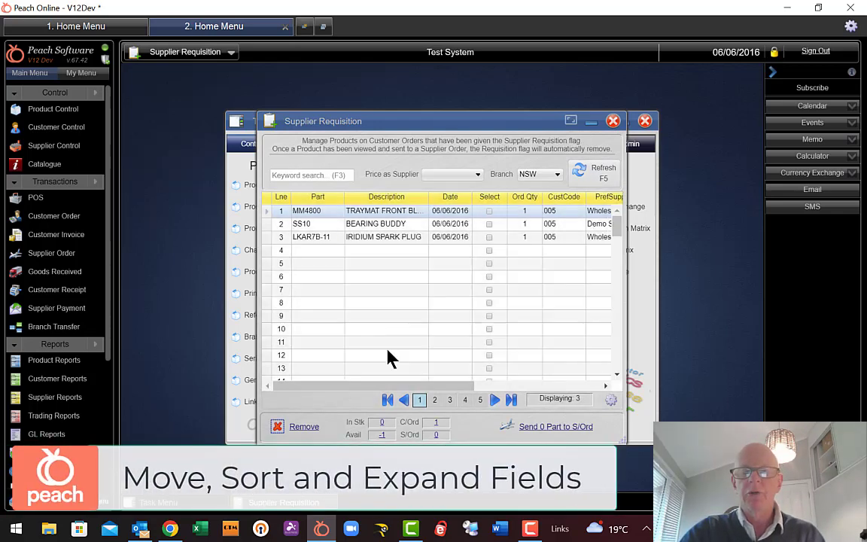
click(570, 121)
click(573, 201)
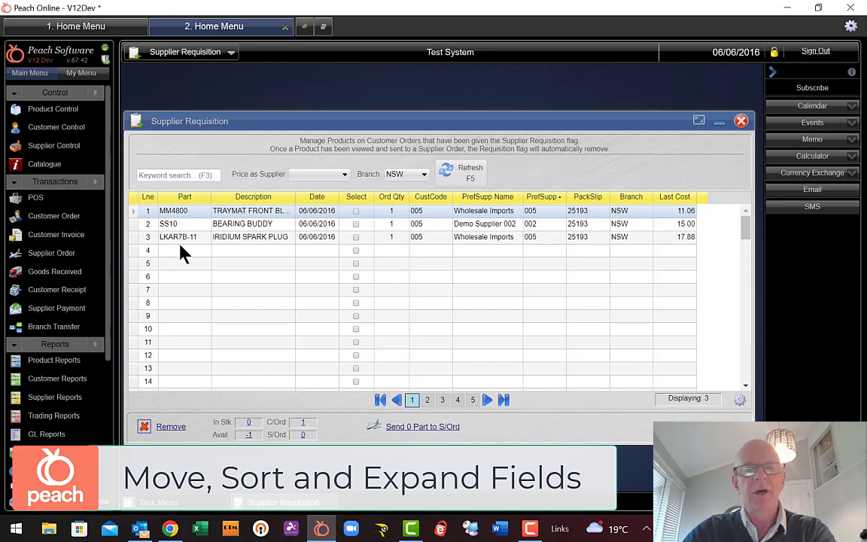
Try pricing the requisition products as supplier 003 (Ace Supplies) and supplier 002 in turn, and clear the pricing supplier
click(312, 174)
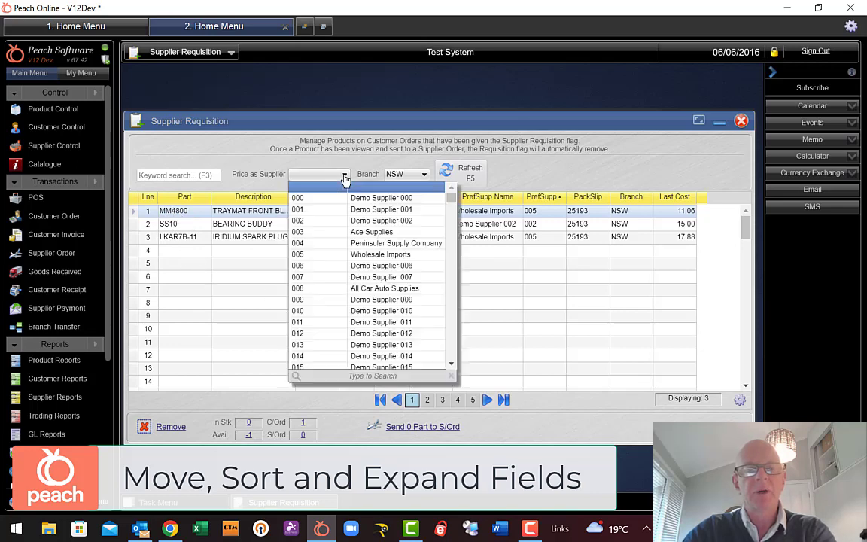
click(326, 233)
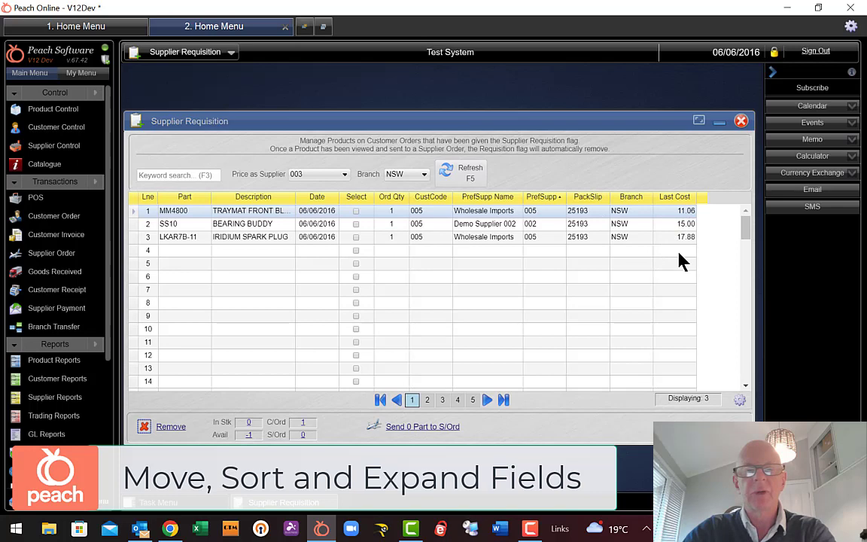
click(344, 176)
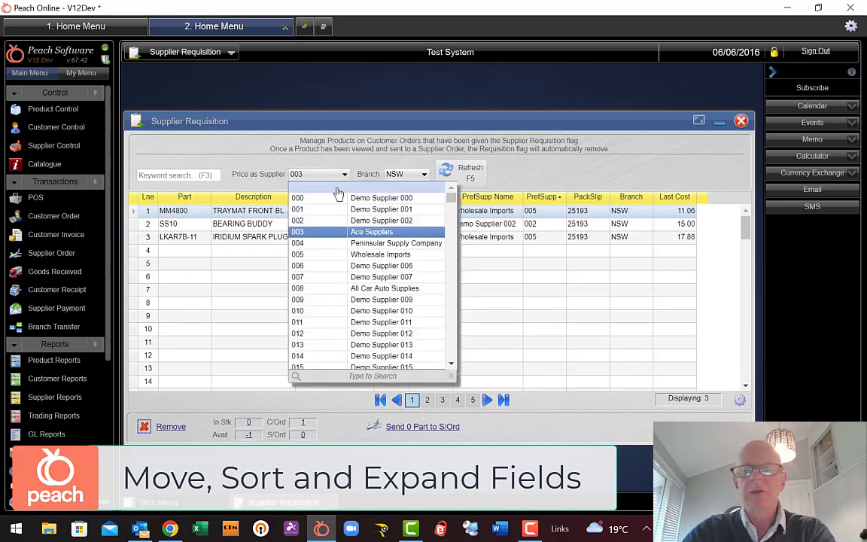
click(332, 221)
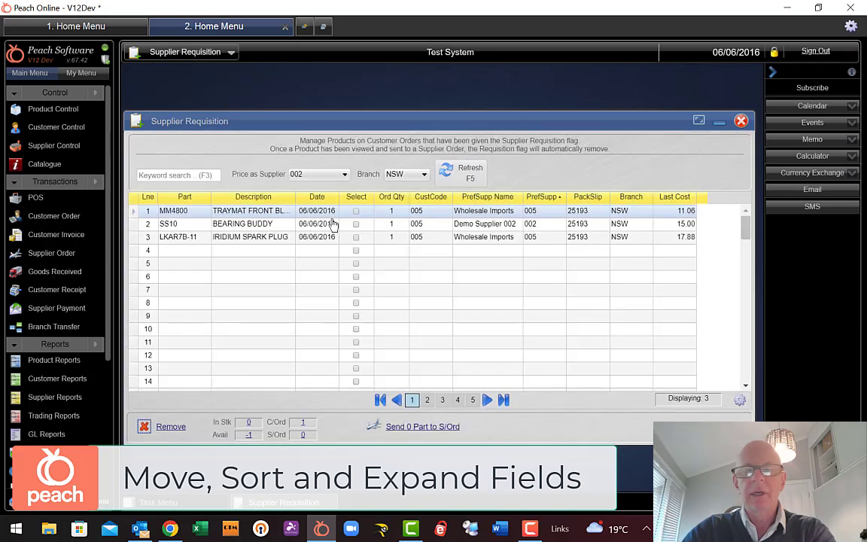
click(465, 172)
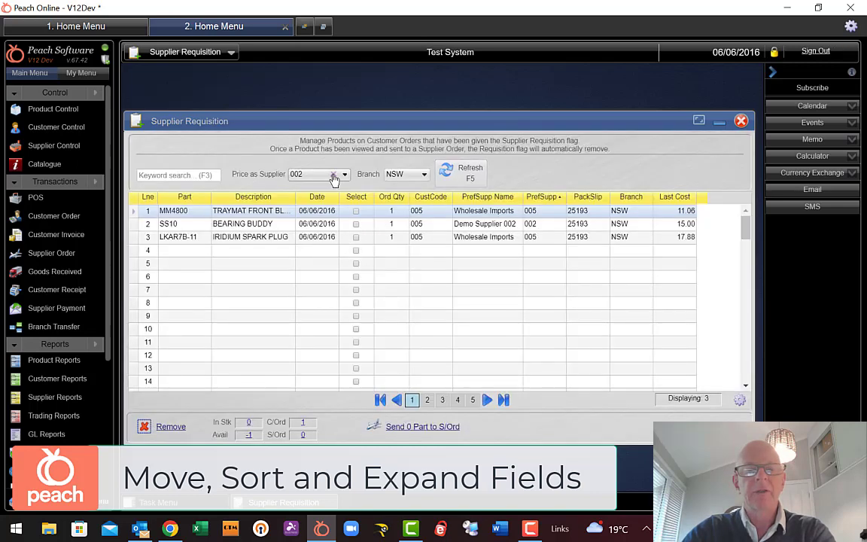
click(334, 178)
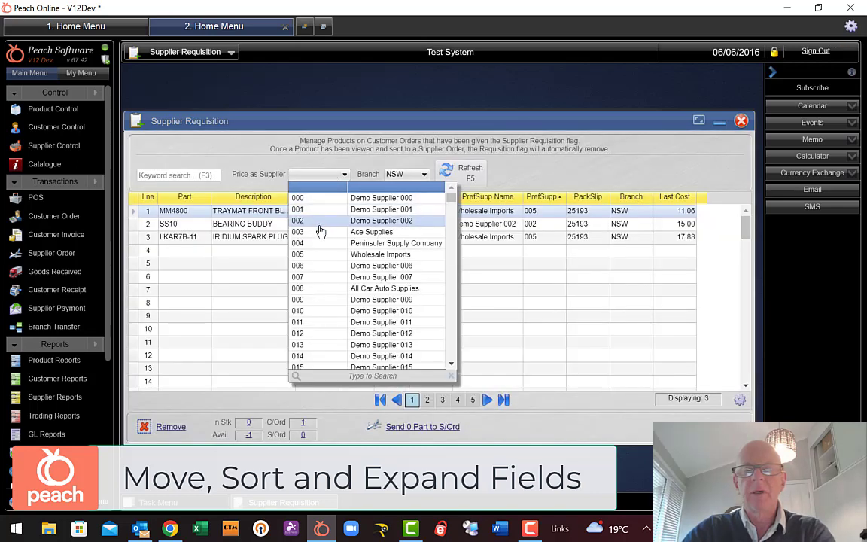
click(328, 224)
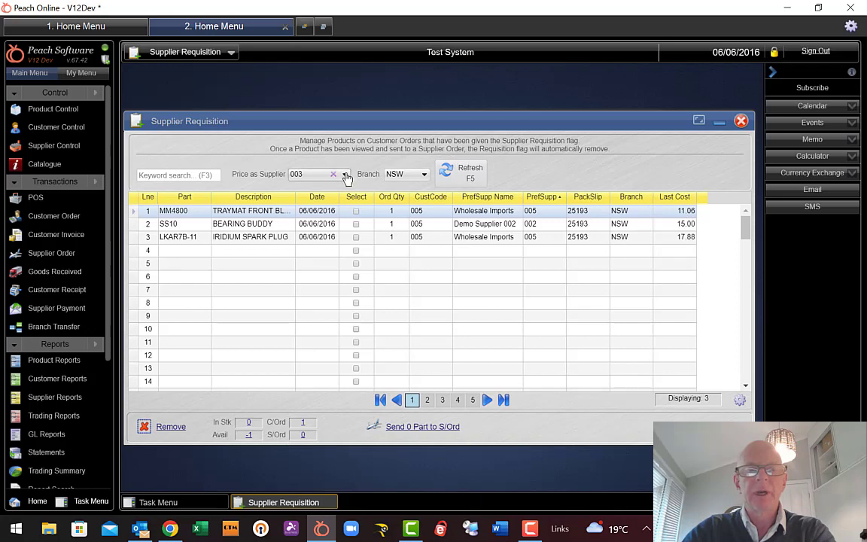
click(333, 174)
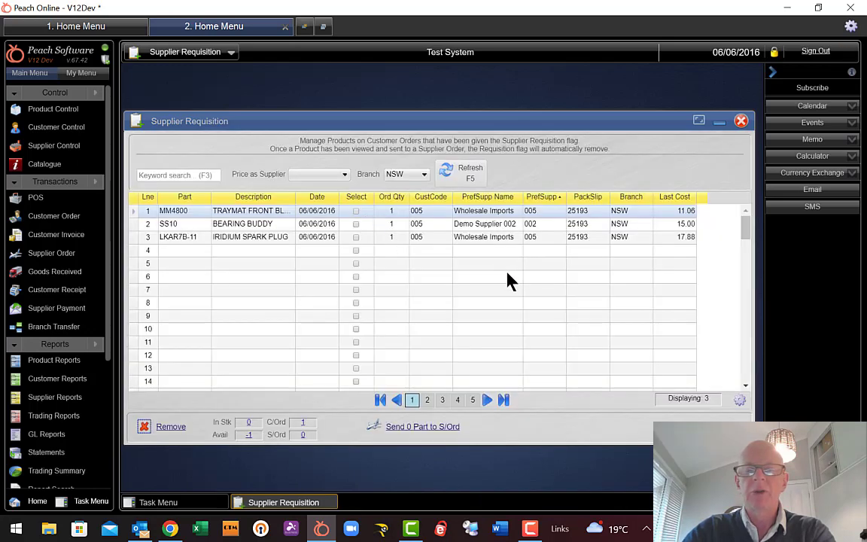
Sort the products by preferred supplier code in descending order and send parts MM4800 and LKAR7B-11 to a supplier order
click(545, 198)
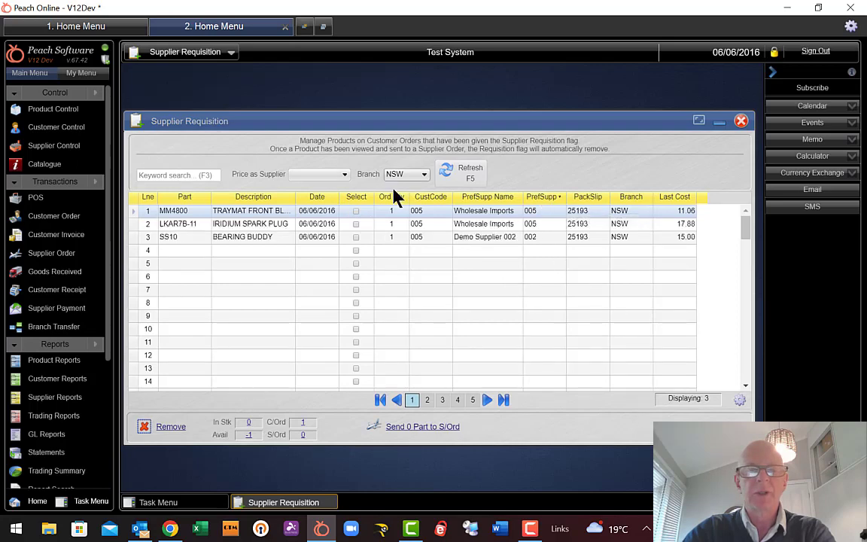
click(356, 211)
click(355, 224)
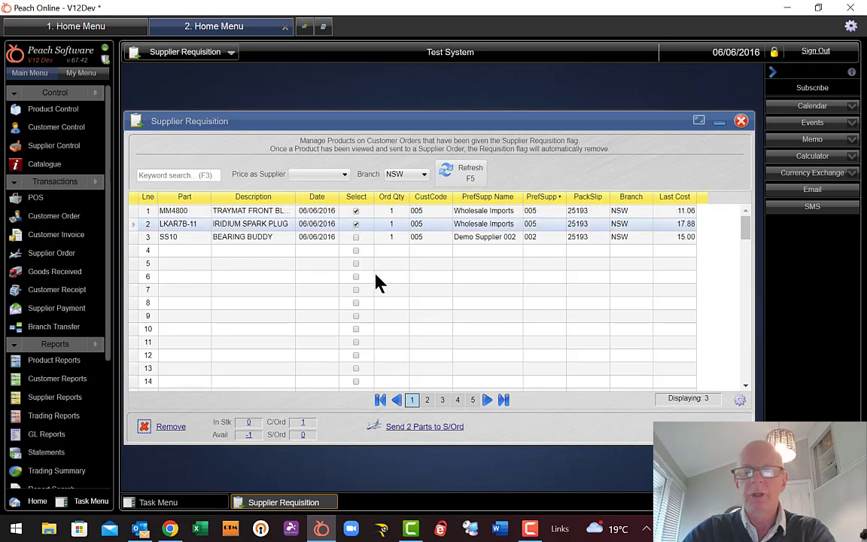
click(434, 428)
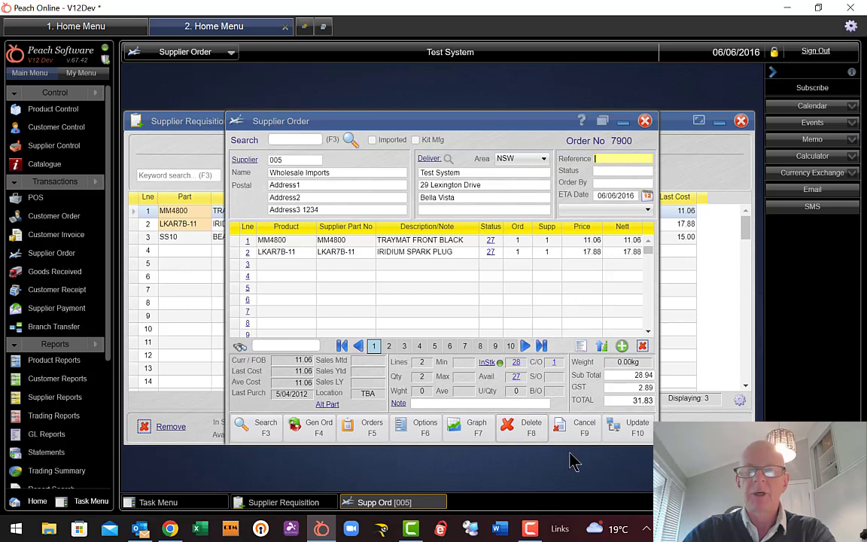
Choose Mobile below the ETA date, update the Wholesale Imports order without printing, and close the Supplier Order window
click(632, 433)
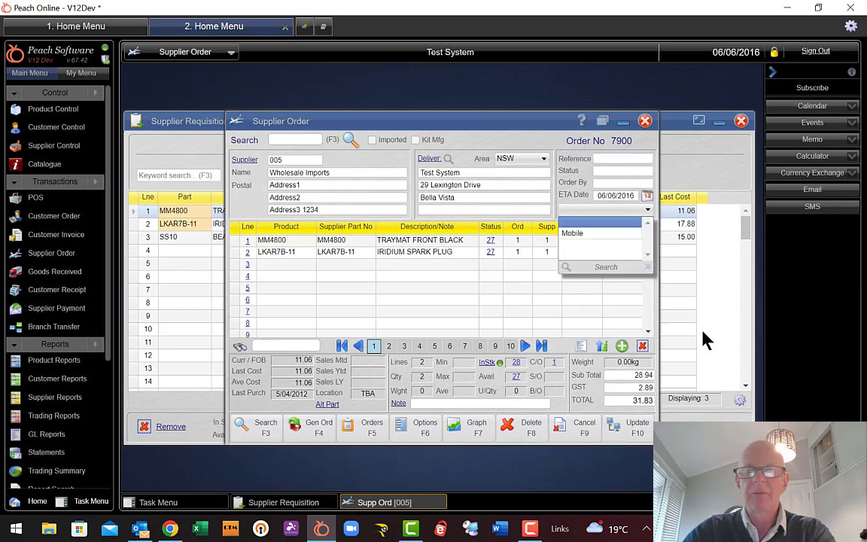
click(579, 233)
click(629, 433)
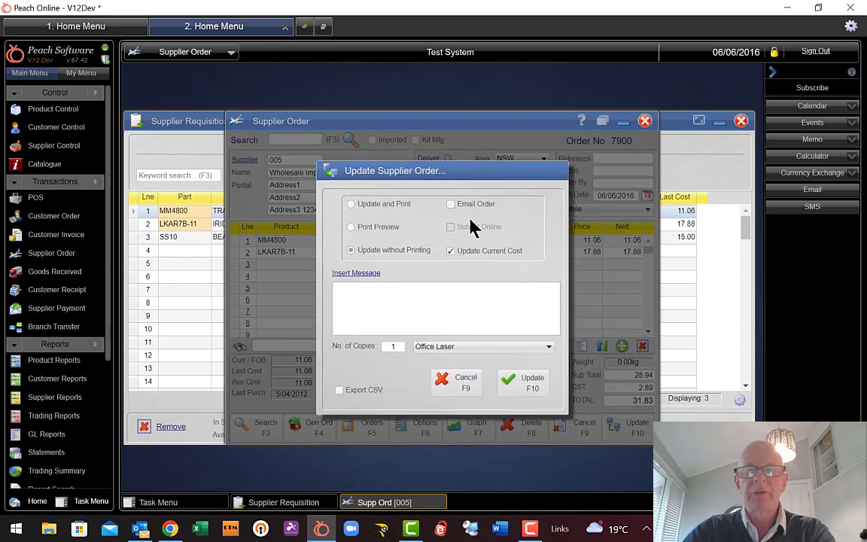
click(520, 381)
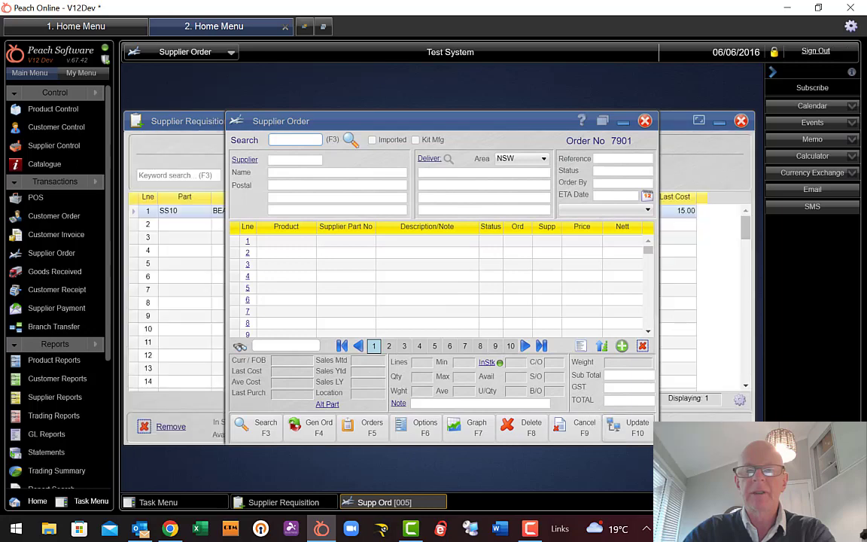
click(644, 121)
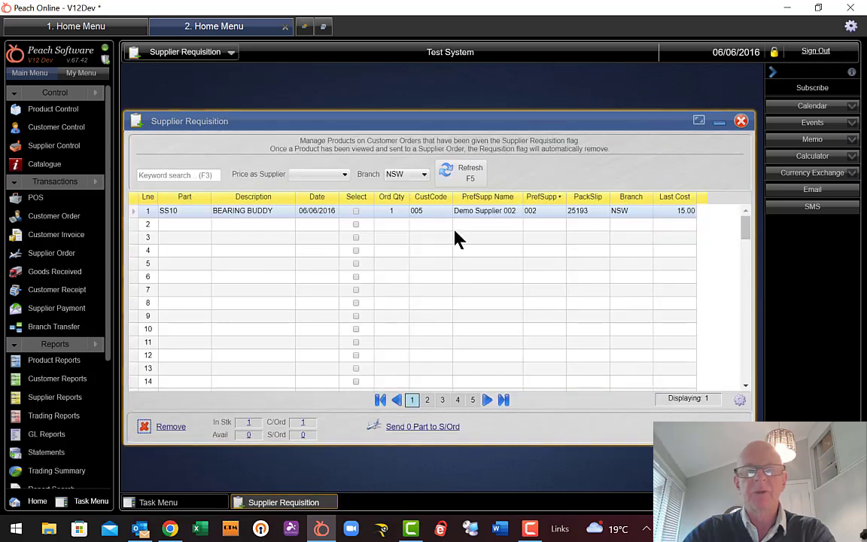
Send part SS10 to a supplier order for Demo Supplier 002 and close that order without updating it
click(355, 212)
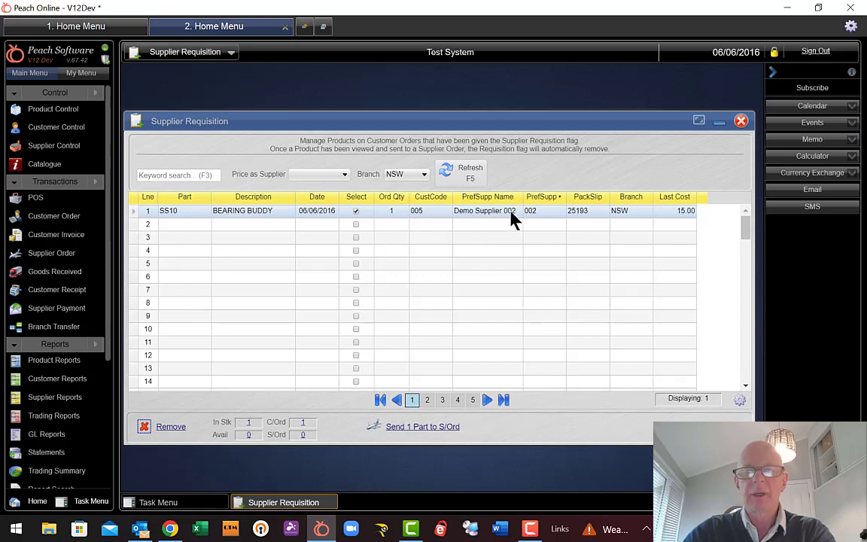
click(444, 426)
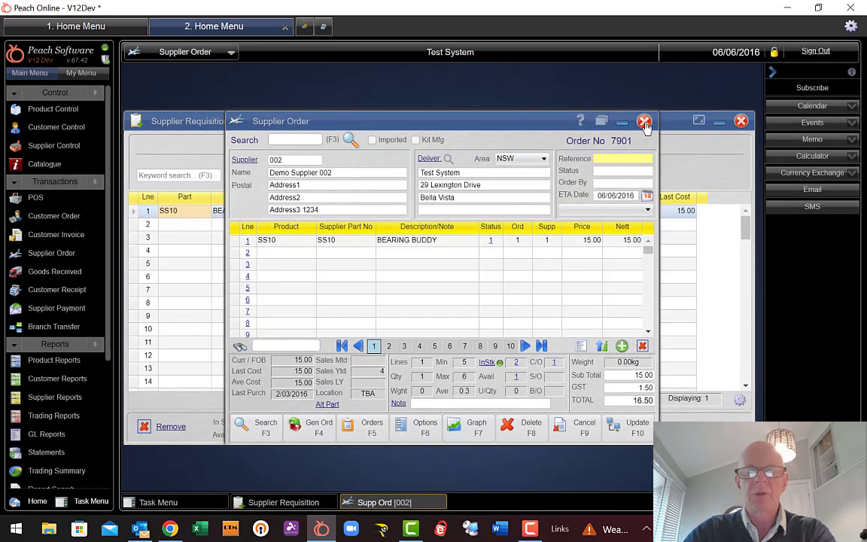
click(646, 123)
click(482, 304)
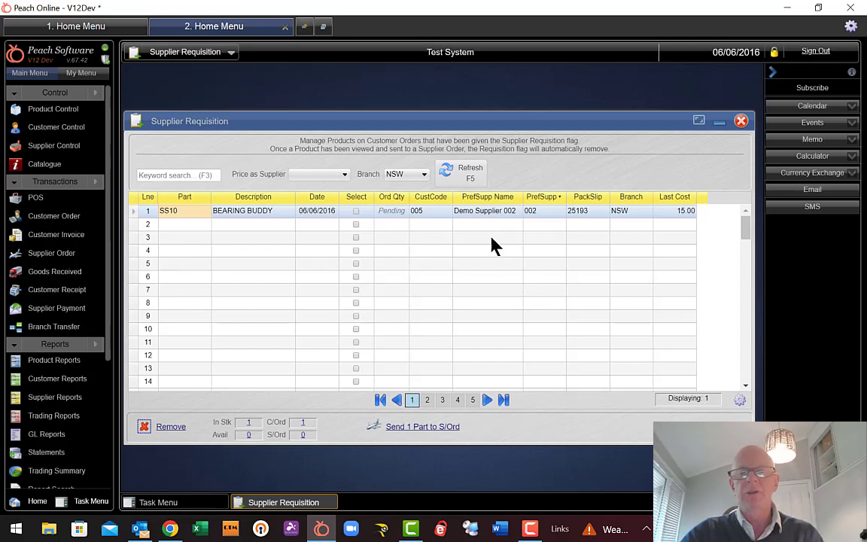
Narrow the PrefSupp column and move it between Select and Ord Qty, saving the column layout
click(567, 197)
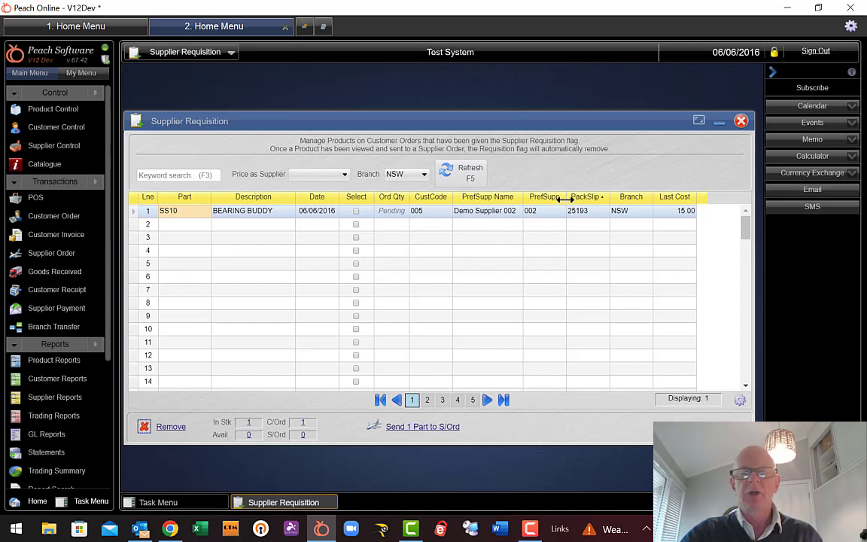
drag(560, 203, 362, 176)
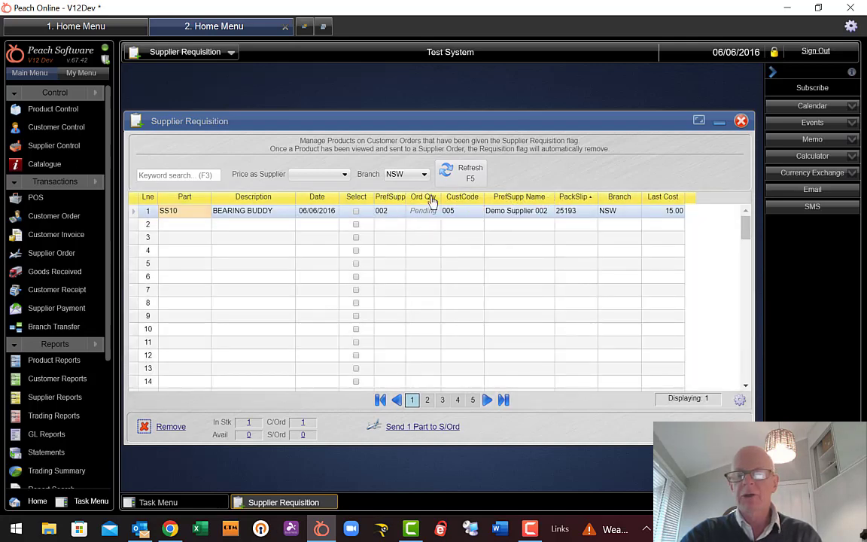
click(740, 402)
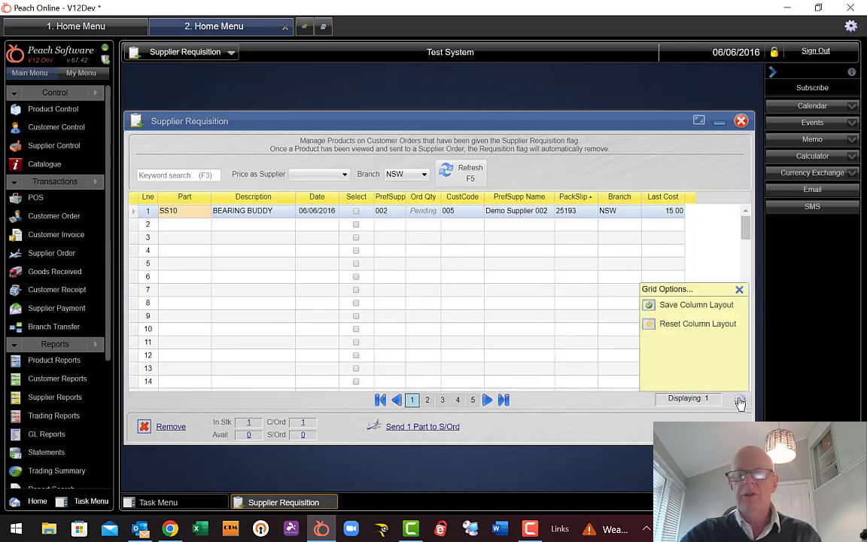
click(694, 306)
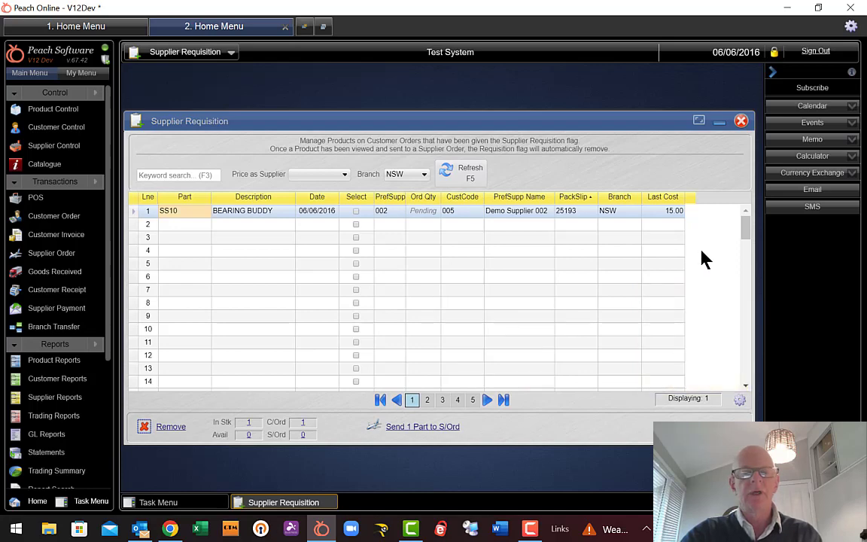
Review the branches available for filtering the requisition list
click(424, 174)
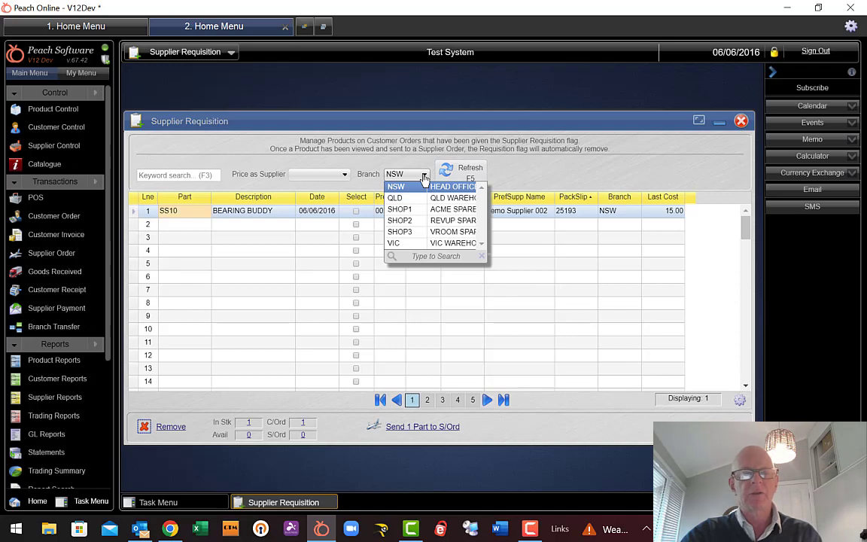
click(423, 176)
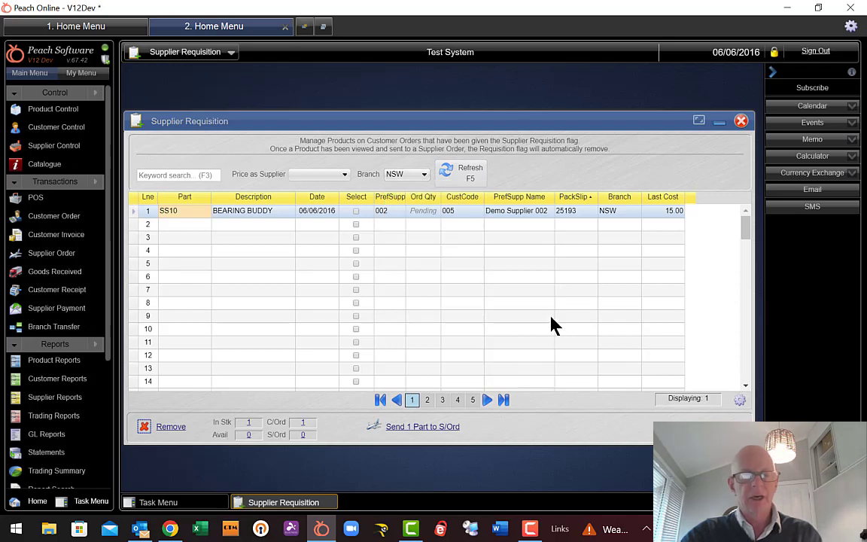